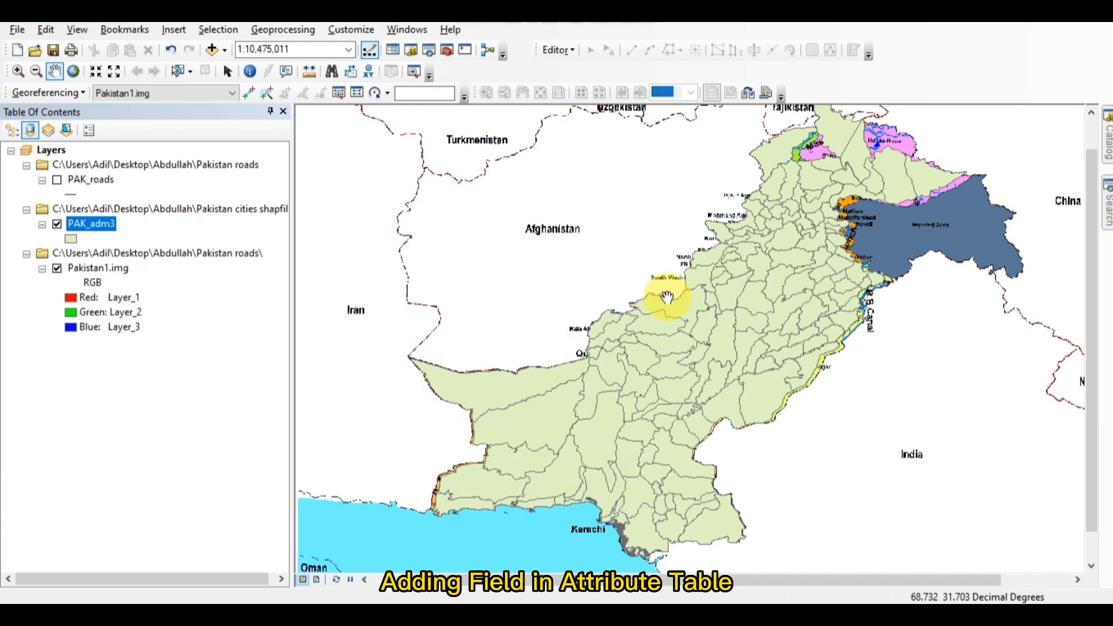
left_click(574, 49)
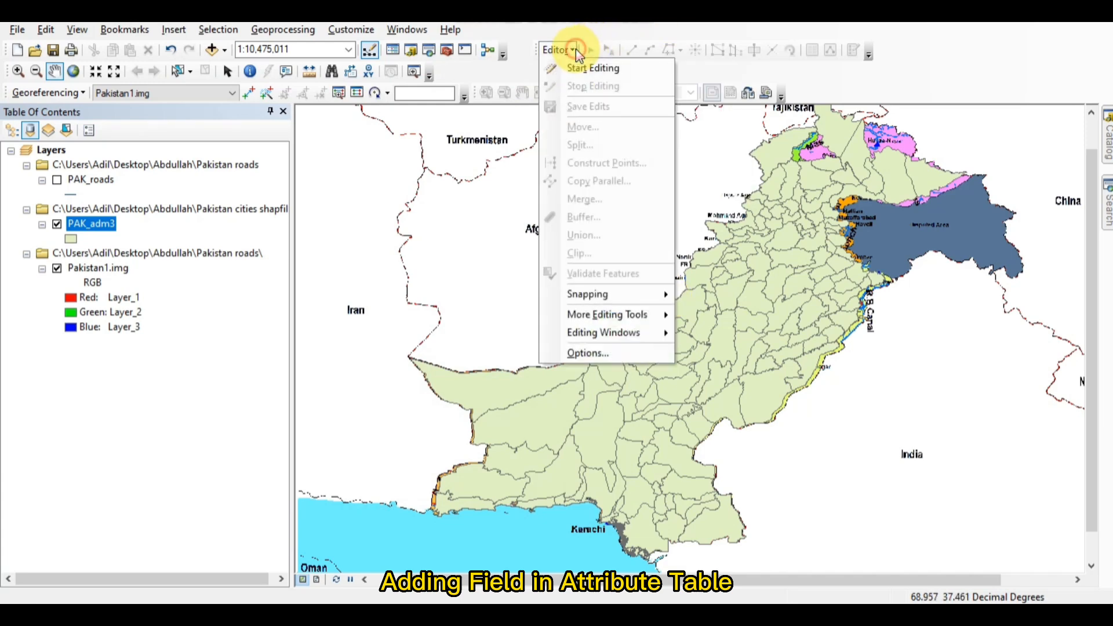
left_click(575, 48)
left_click(571, 51)
left_click(571, 51)
left_click(571, 51)
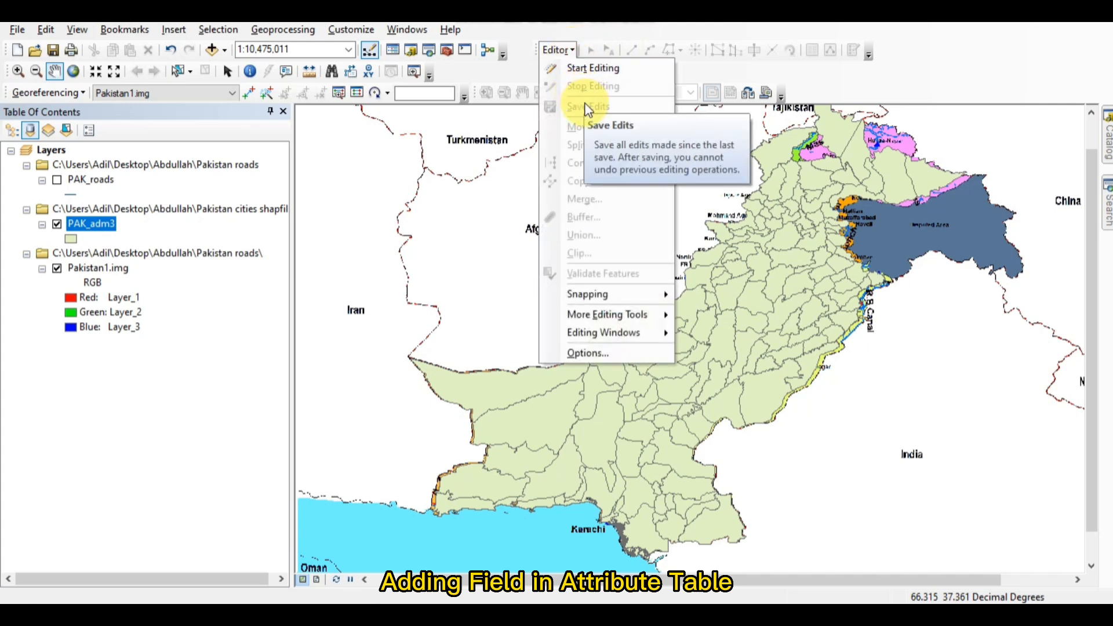
left_click(393, 240)
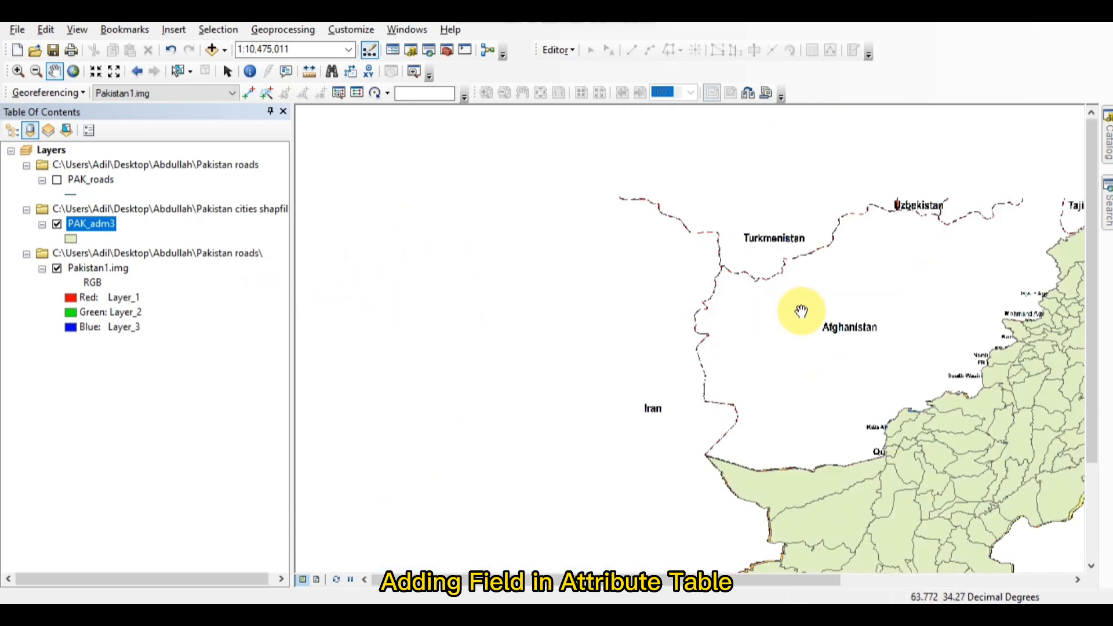
left_click_drag(801, 311, 646, 318)
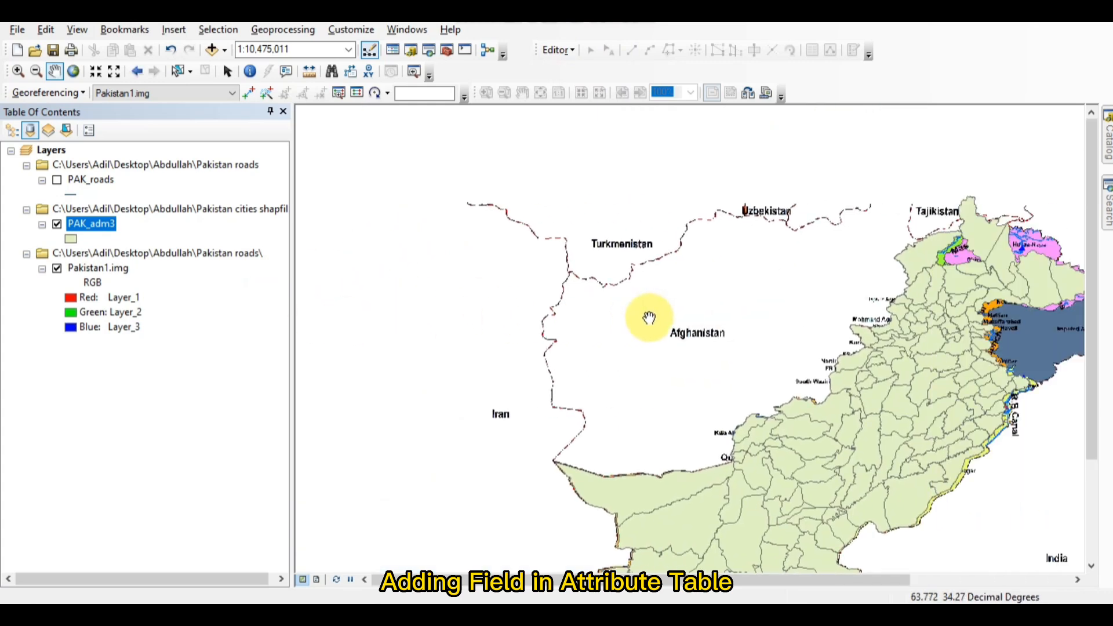
Open the attribute table of the PAK_adm3 layer and start a new field named Area
right_click(92, 228)
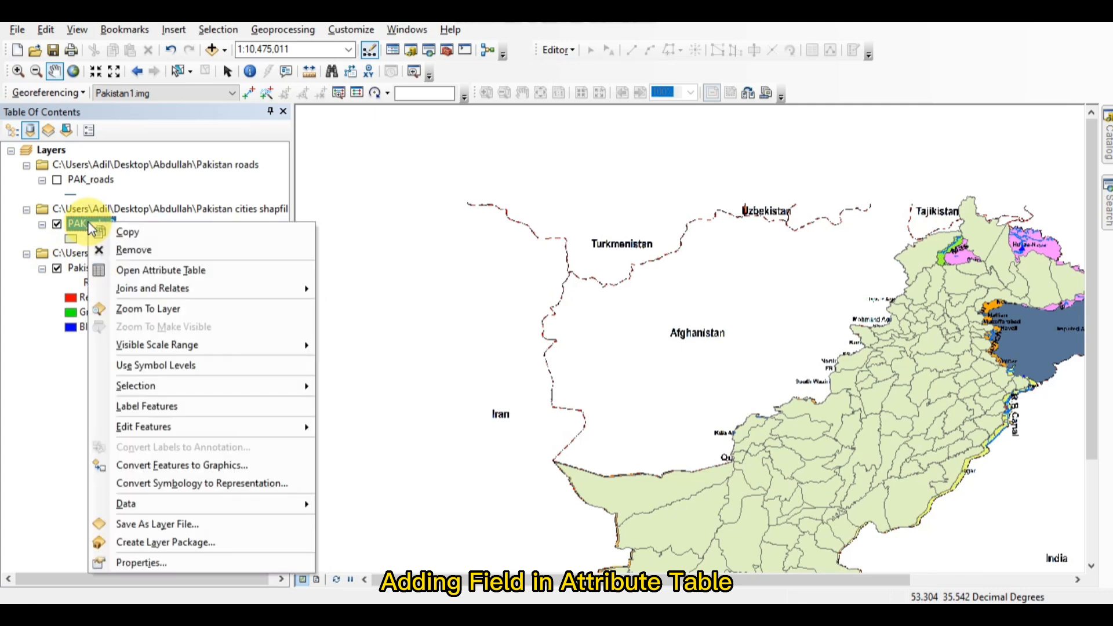
left_click(137, 265)
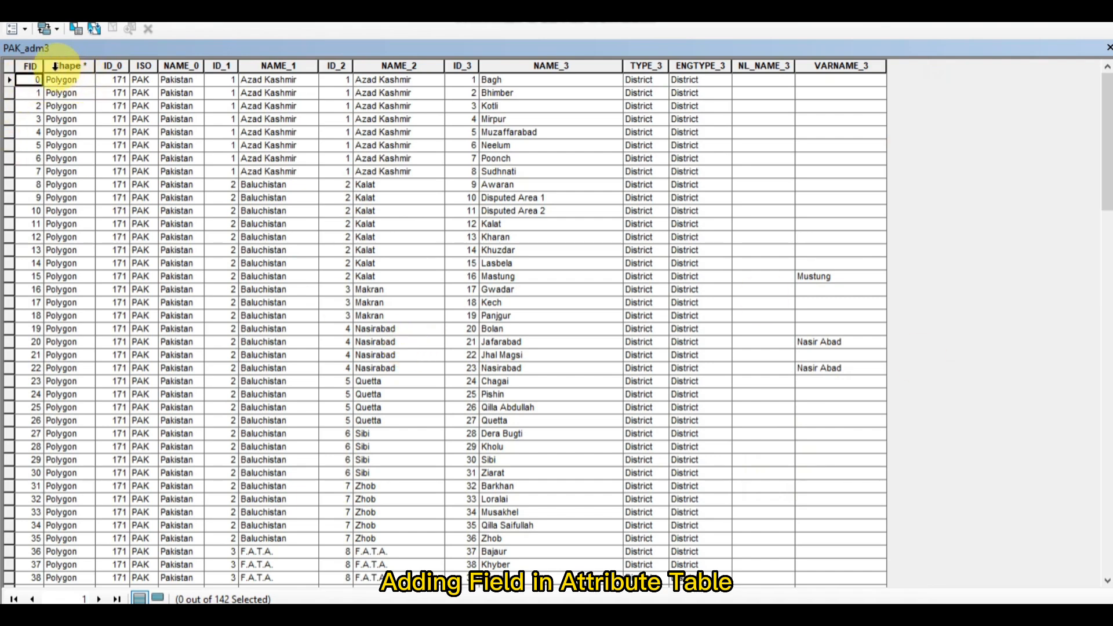
left_click(25, 30)
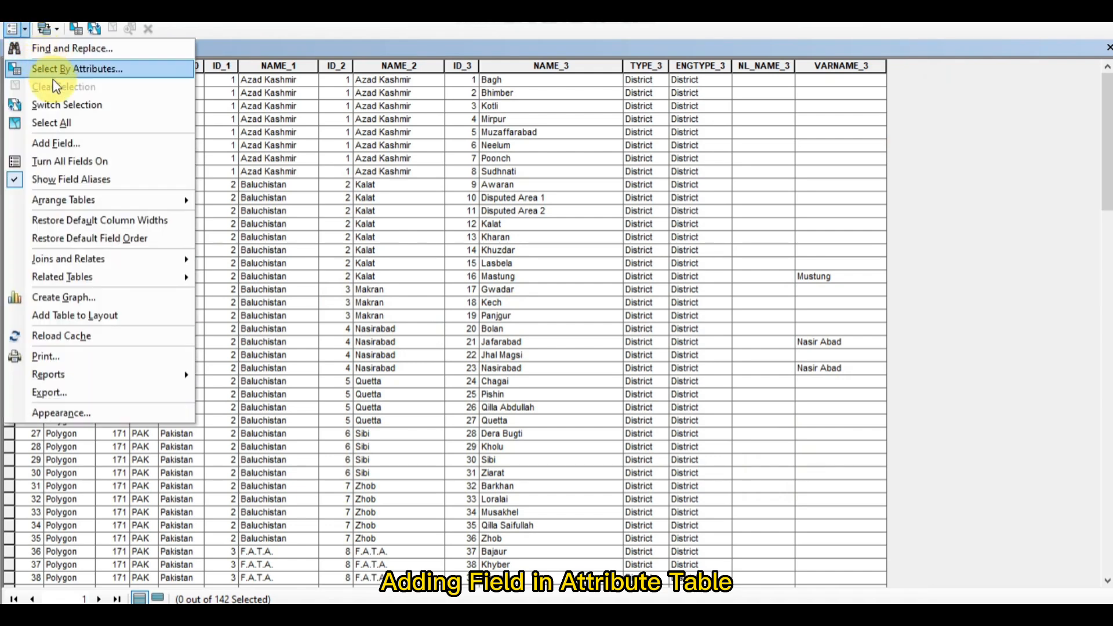
left_click(65, 144)
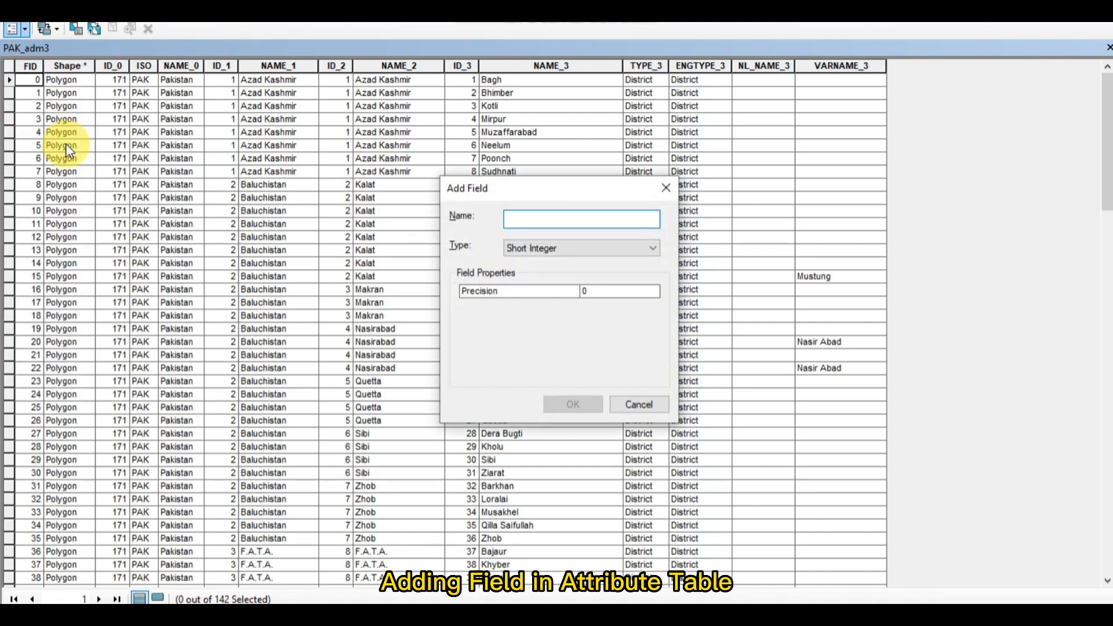
left_click(516, 219)
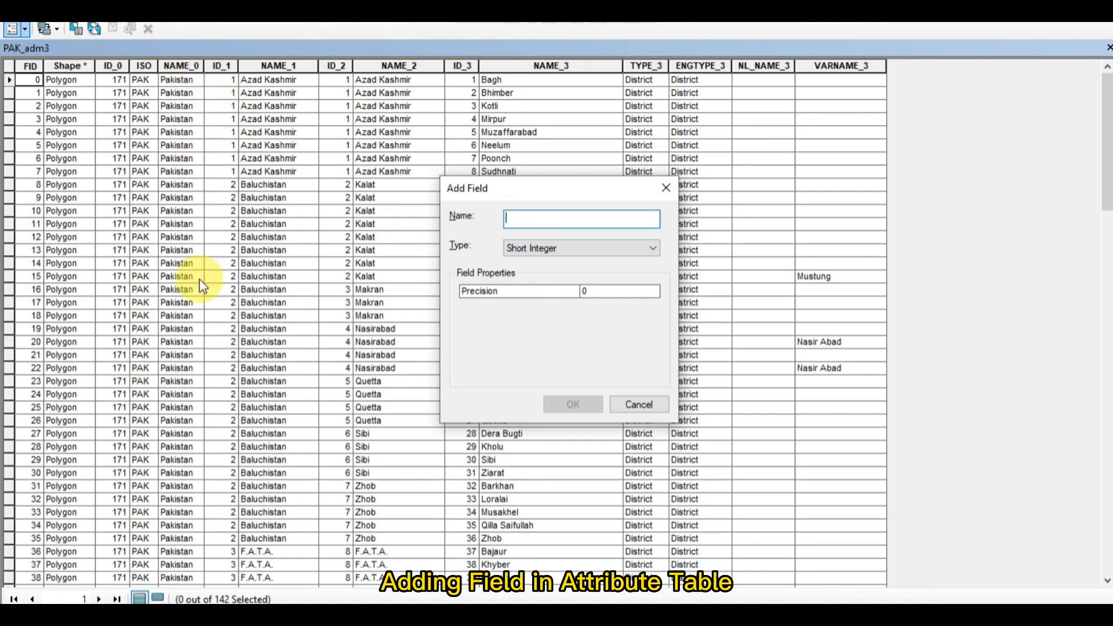
left_click(523, 220)
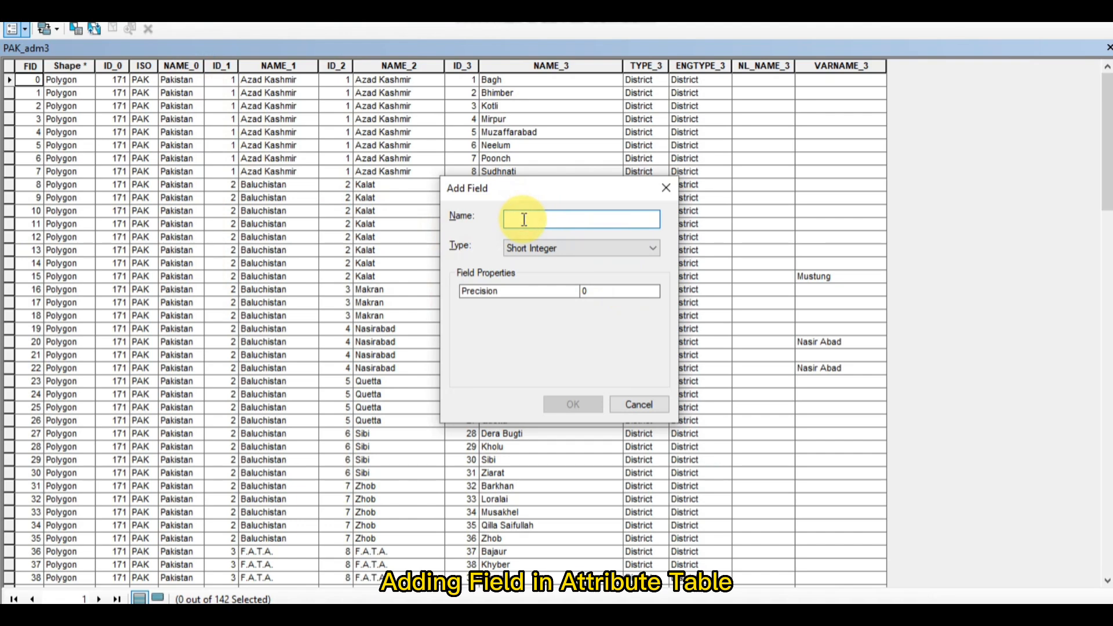
left_click(524, 219)
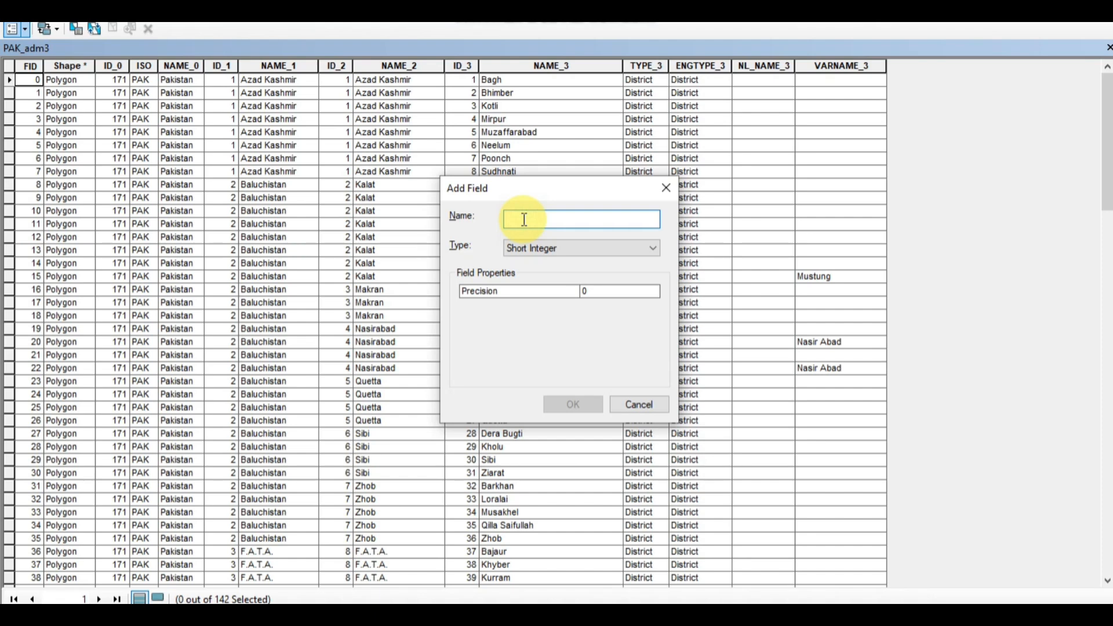
type("Area")
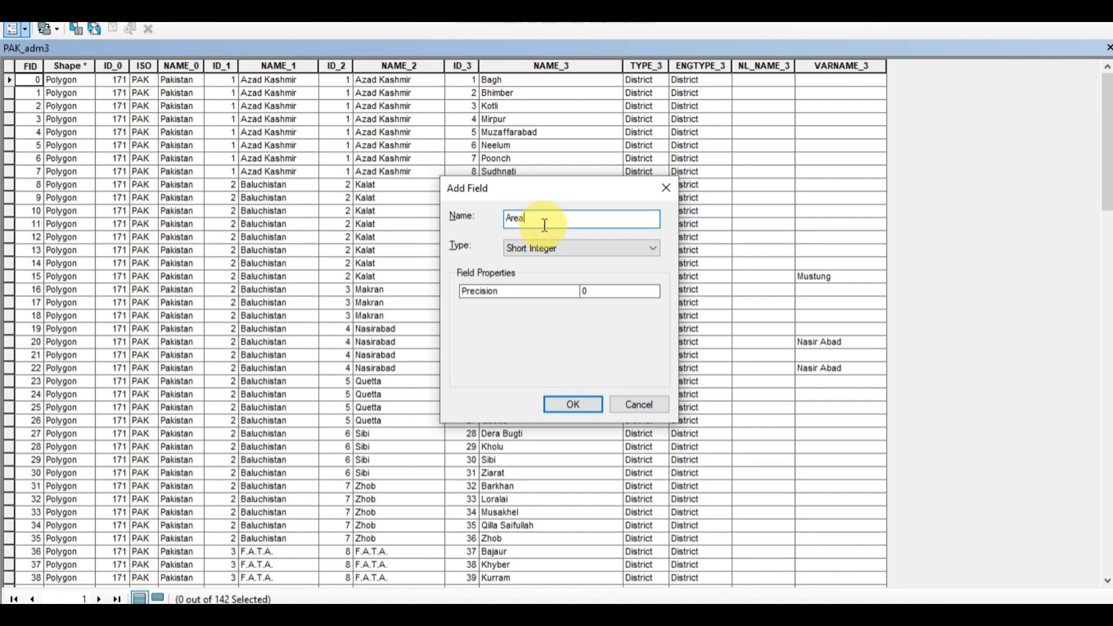
Set the new Area field's type to Long Integer with a precision of 5
left_click(567, 246)
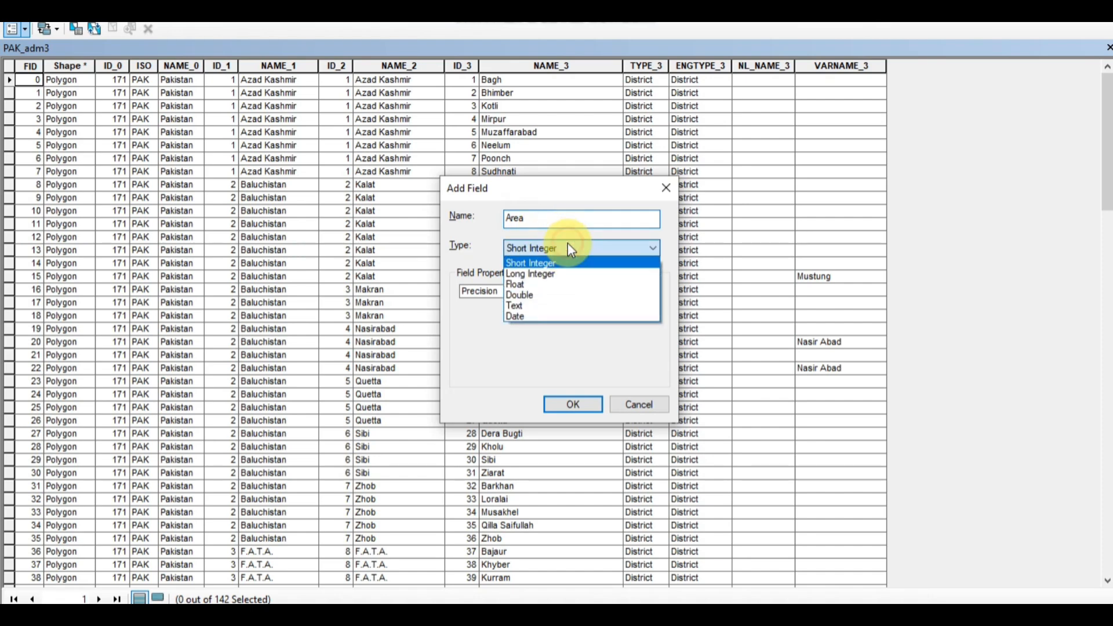
left_click(566, 274)
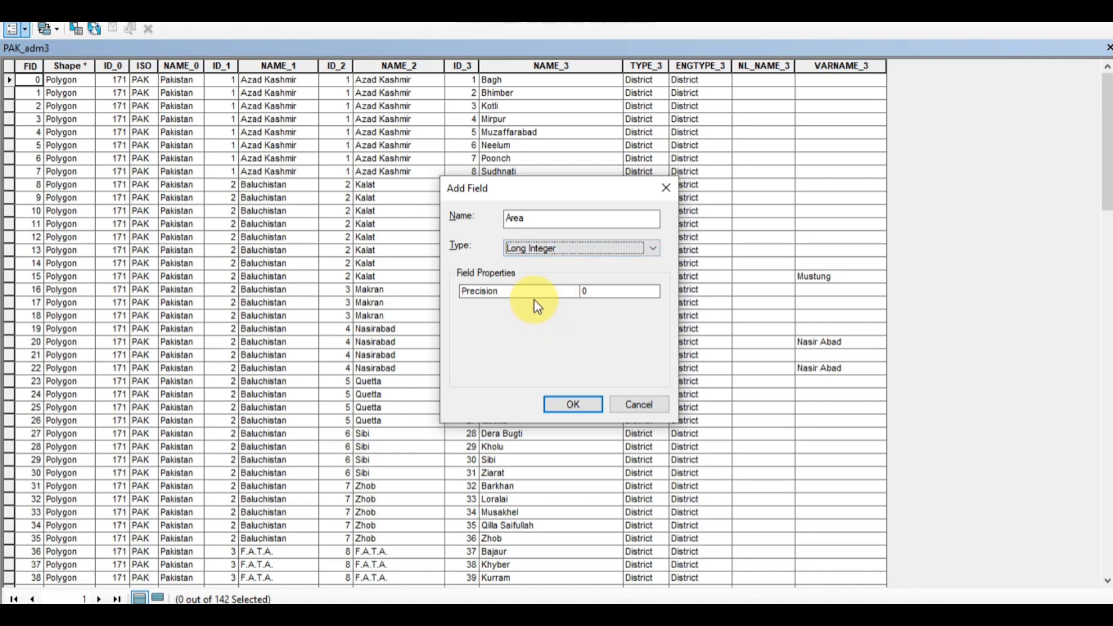
left_click(589, 291)
key("BackSpace")
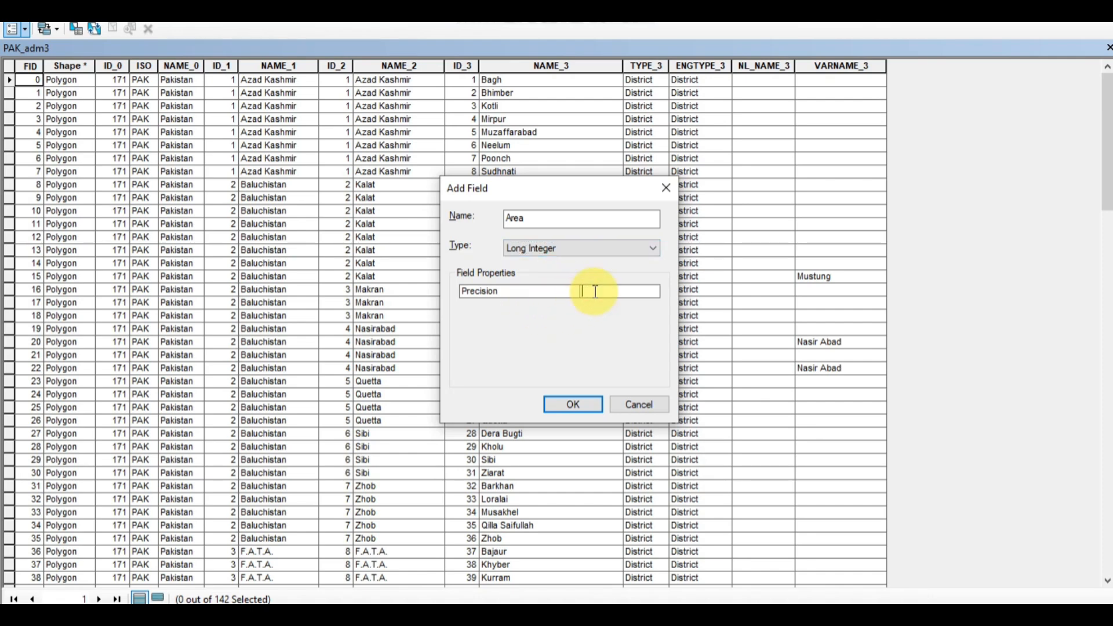
type("5")
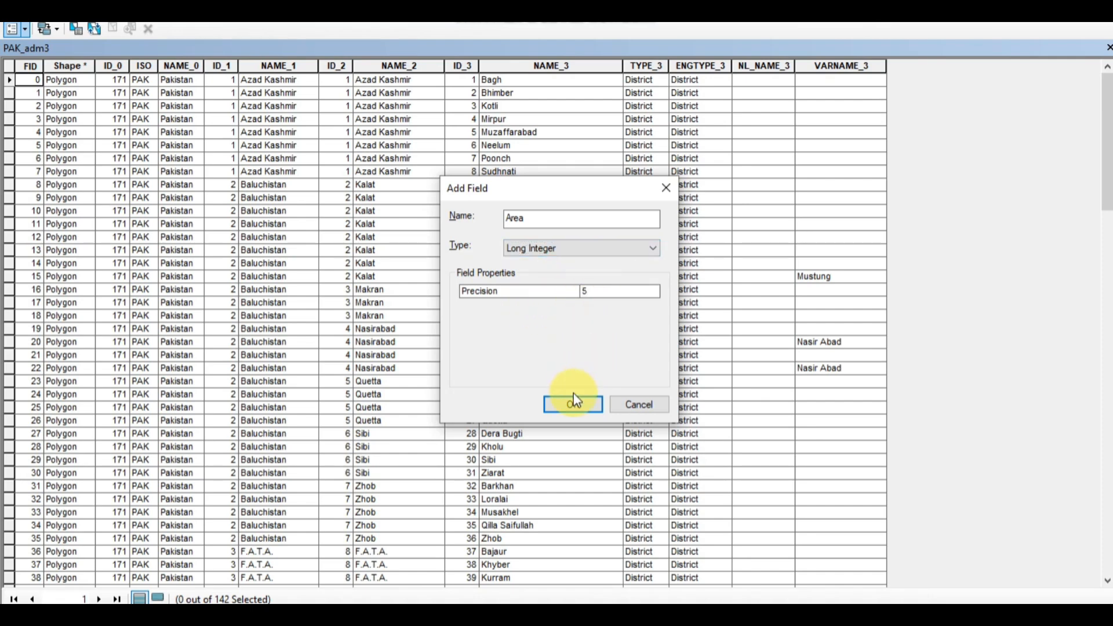
Try the Short Integer, Long Integer, Float, Double and Text types for the Area field to compare their properties
left_click(572, 253)
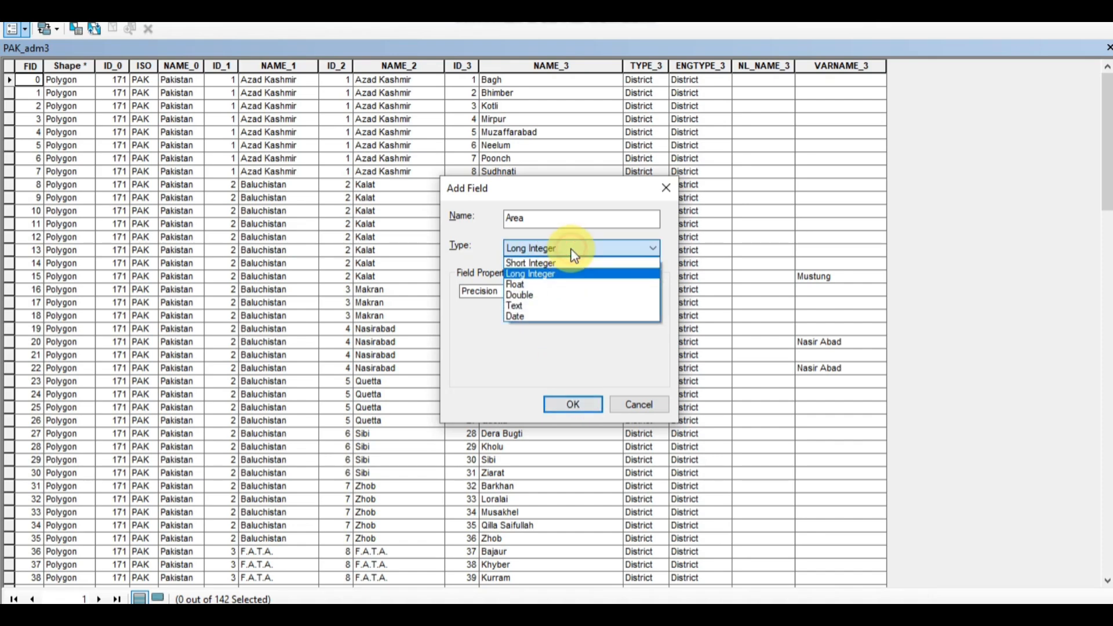
left_click(558, 264)
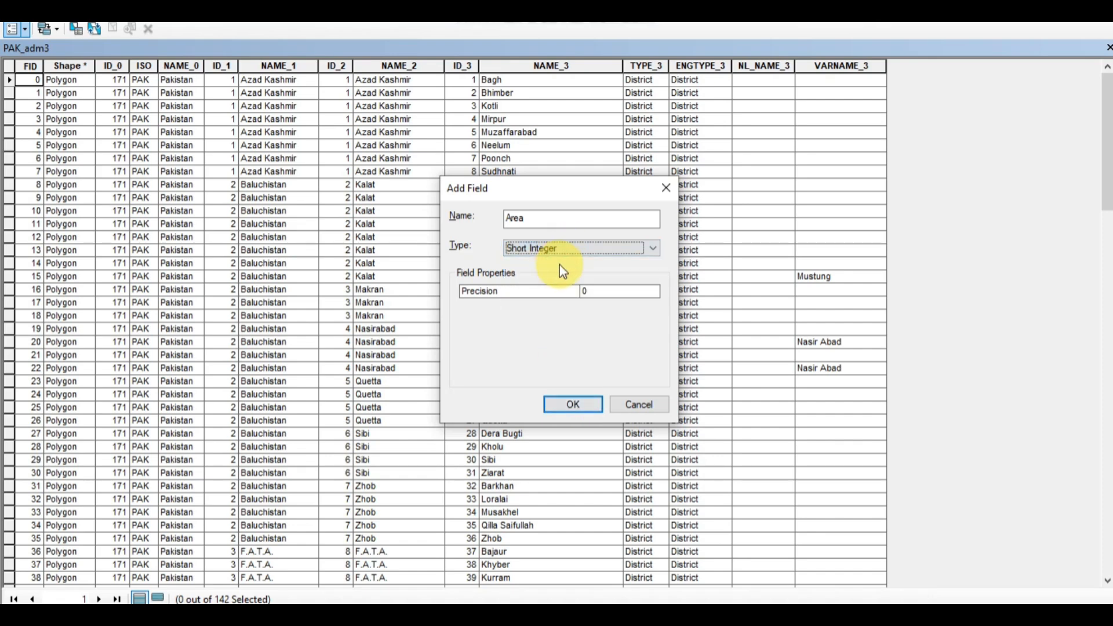
left_click(589, 251)
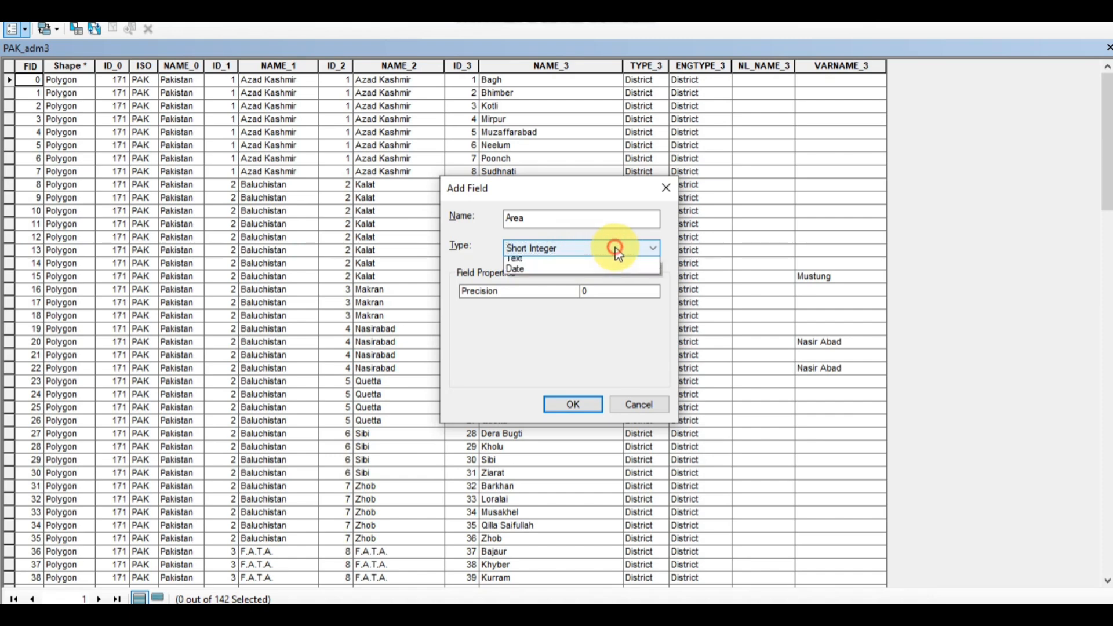
left_click(587, 275)
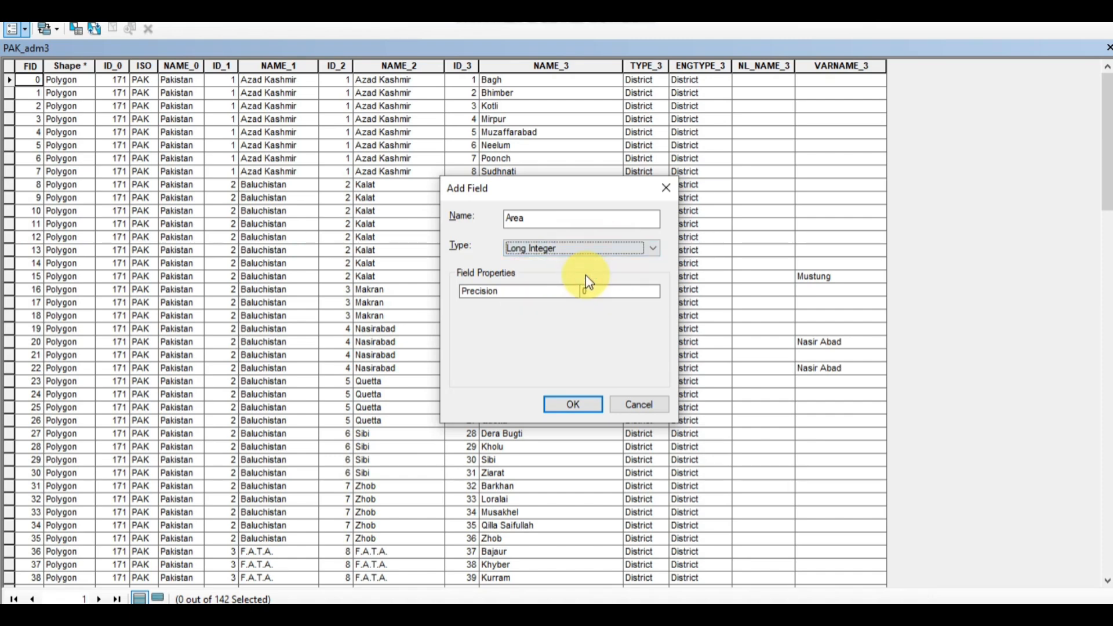
left_click(653, 249)
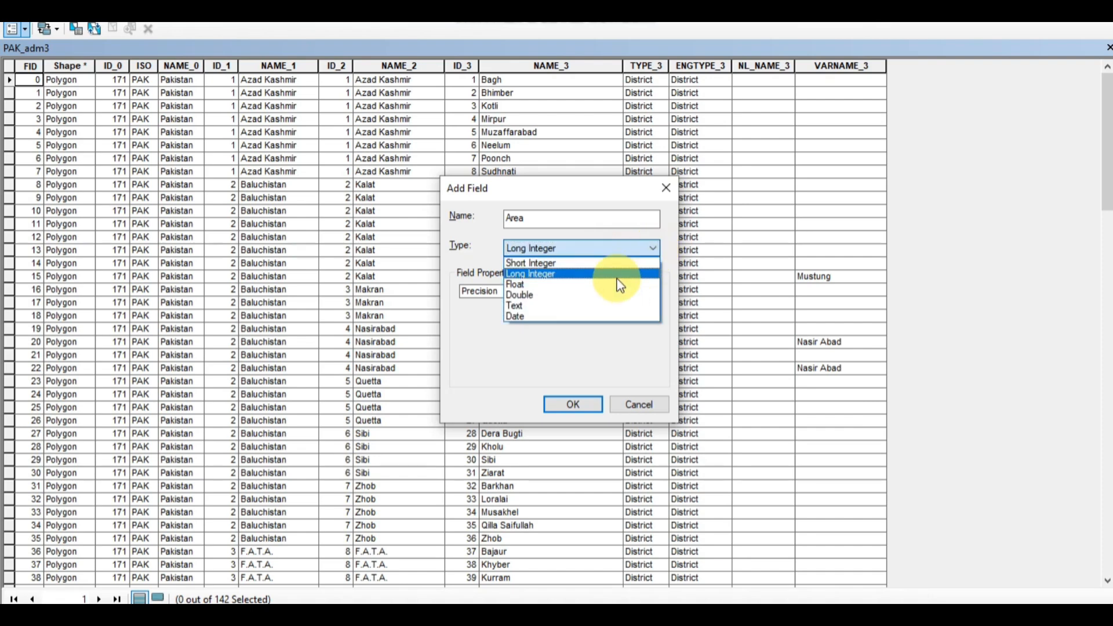
left_click(586, 288)
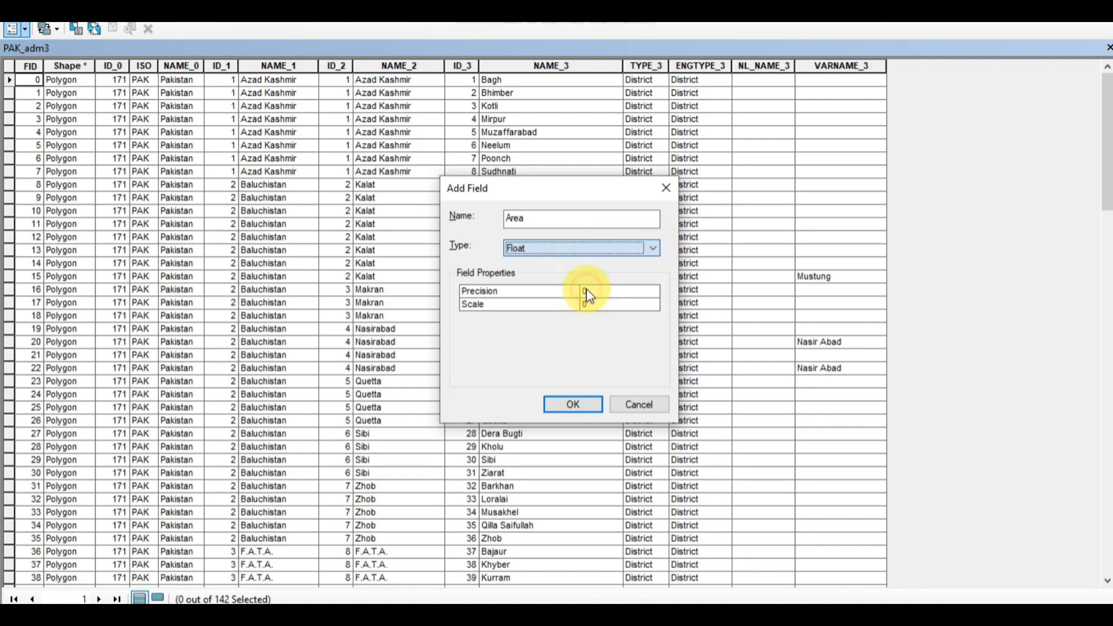
left_click(654, 250)
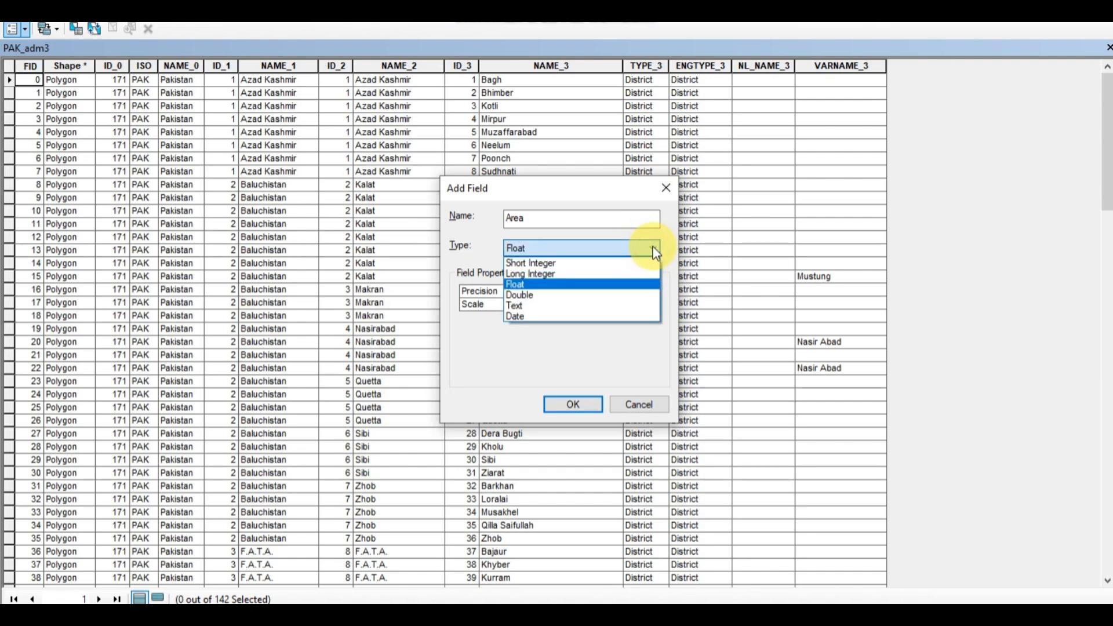
left_click(569, 297)
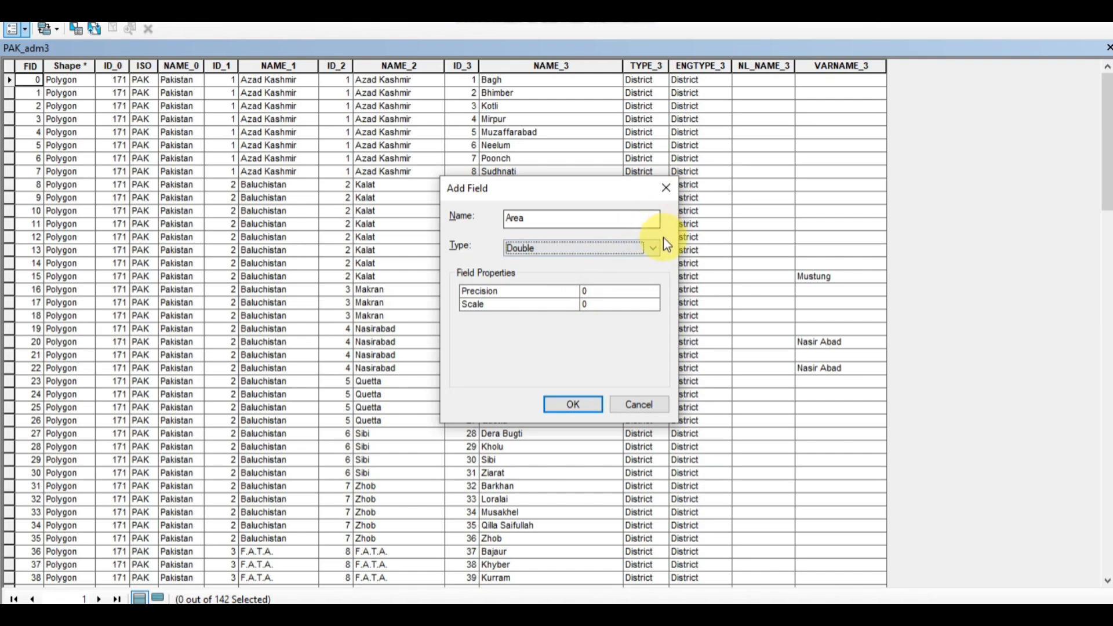
left_click(656, 252)
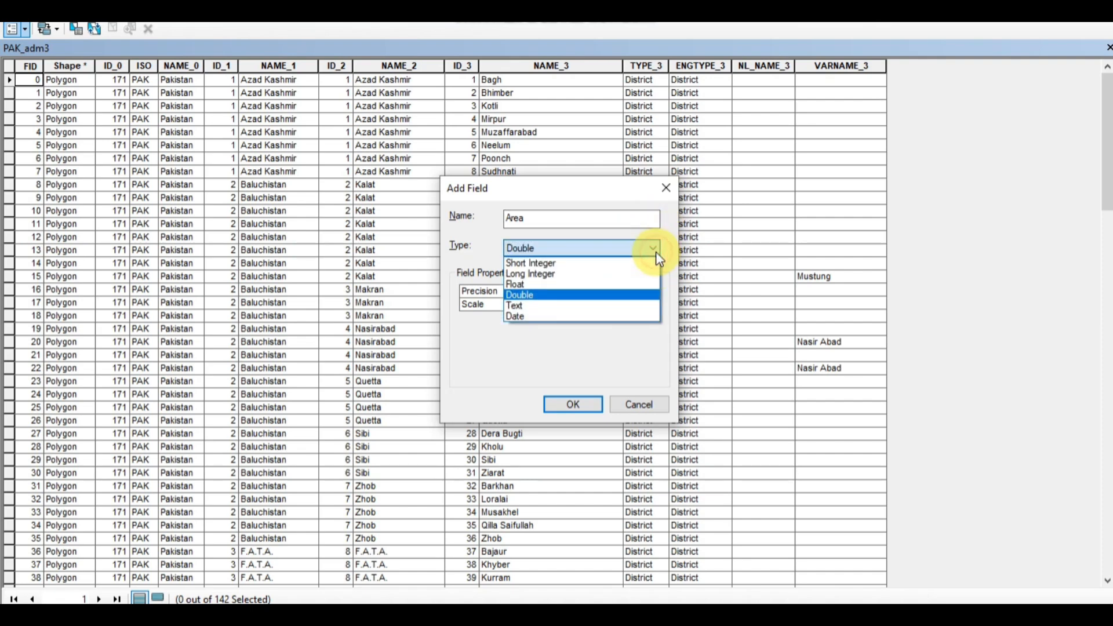
left_click(598, 307)
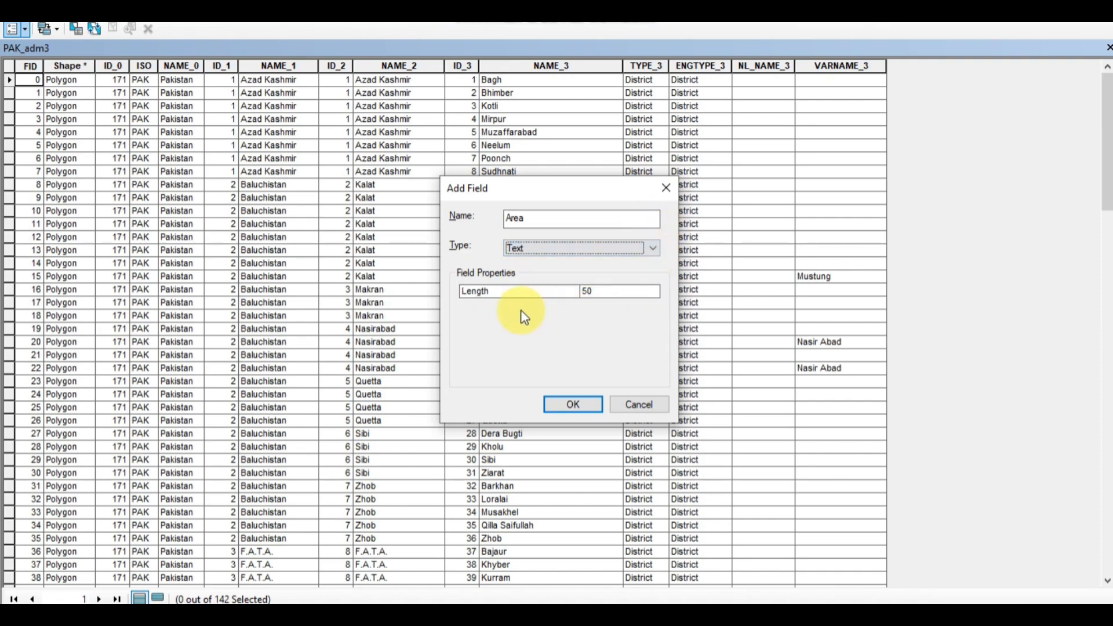
left_click(599, 295)
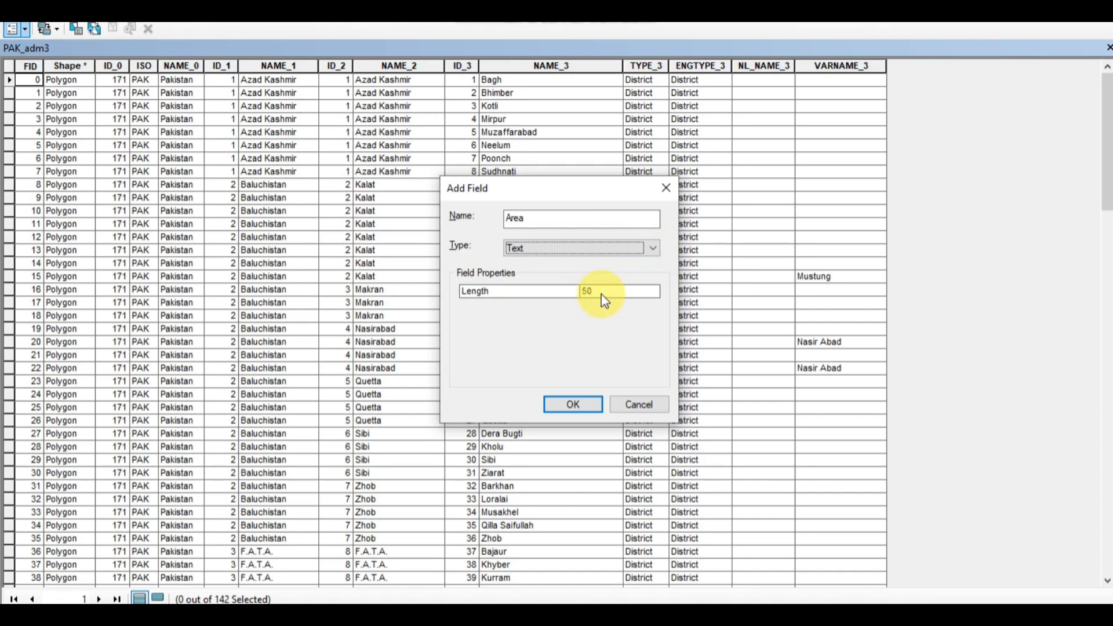
Create the Area field as Long Integer with precision 5 and select its column in the table
left_click(653, 250)
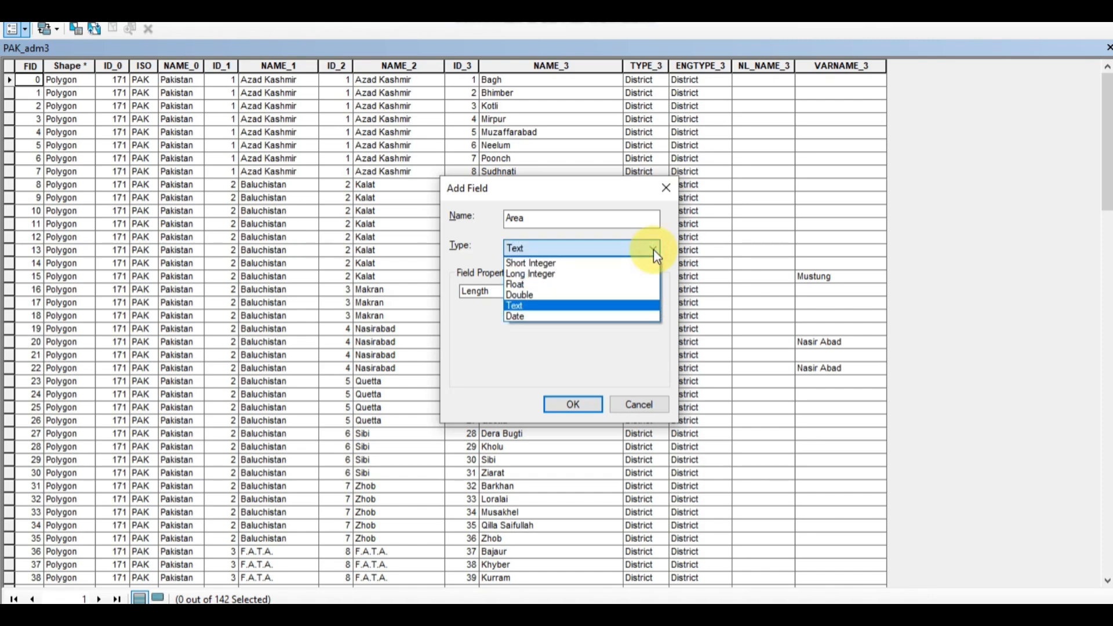
left_click(573, 274)
left_click(601, 291)
type("5")
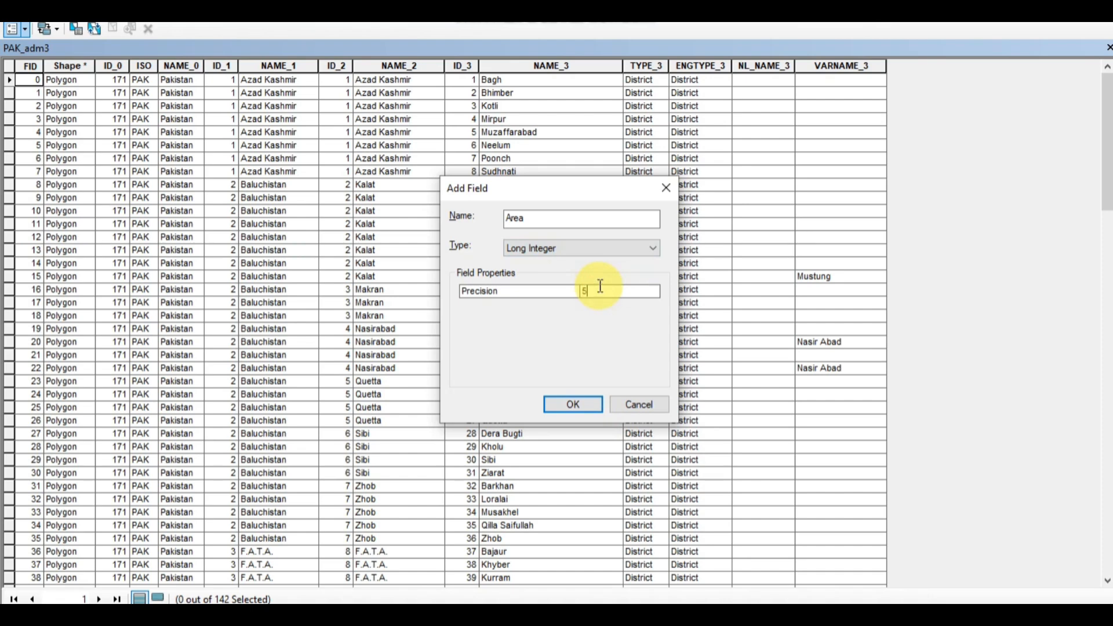
left_click(579, 412)
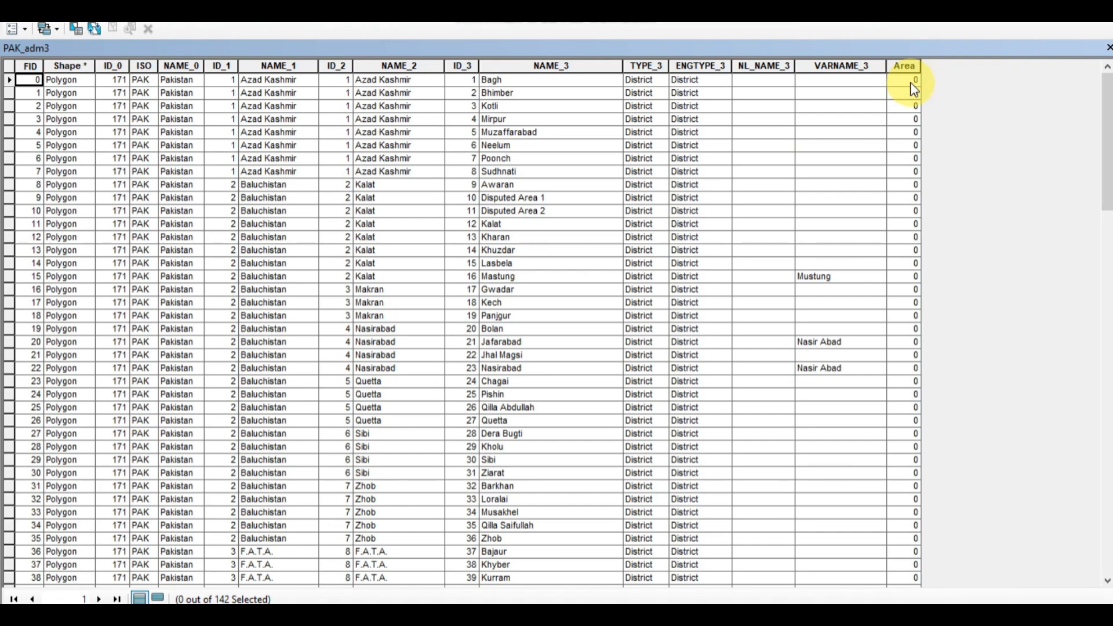
left_click(893, 67)
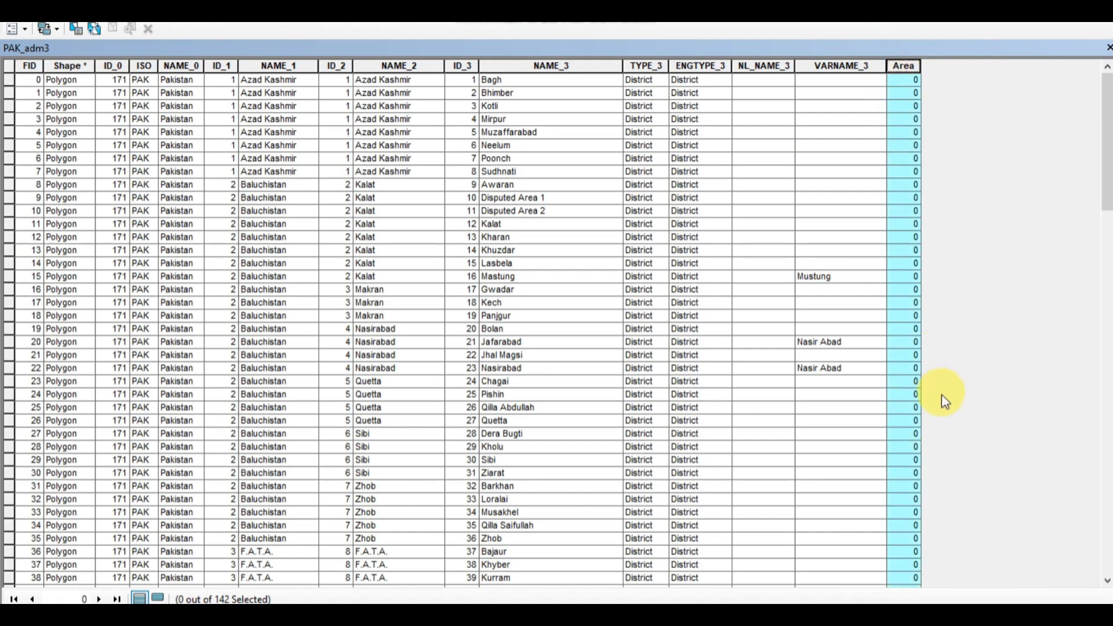